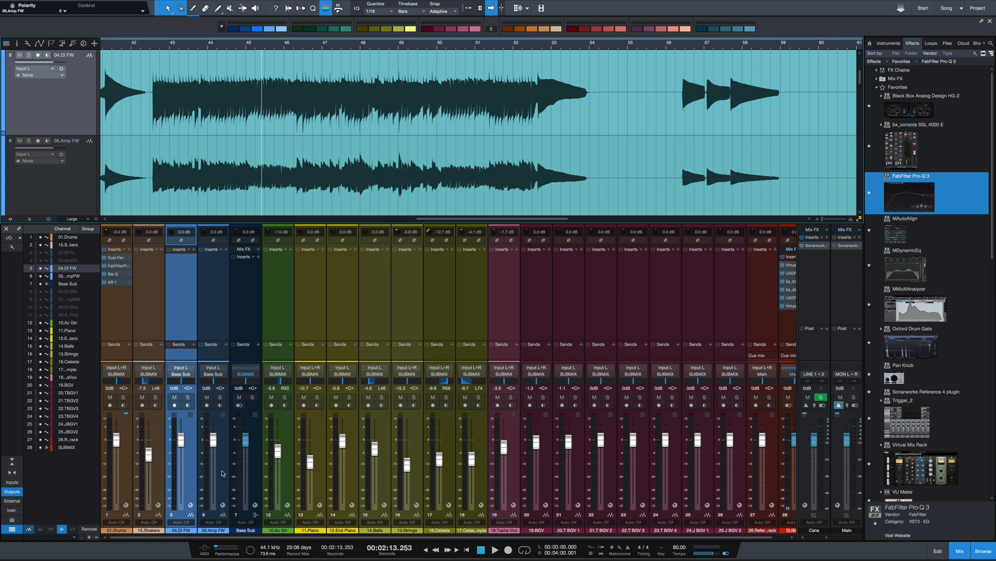
Solo the 04.DI FW bass track and listen to it on its own.
click(188, 398)
key(space)
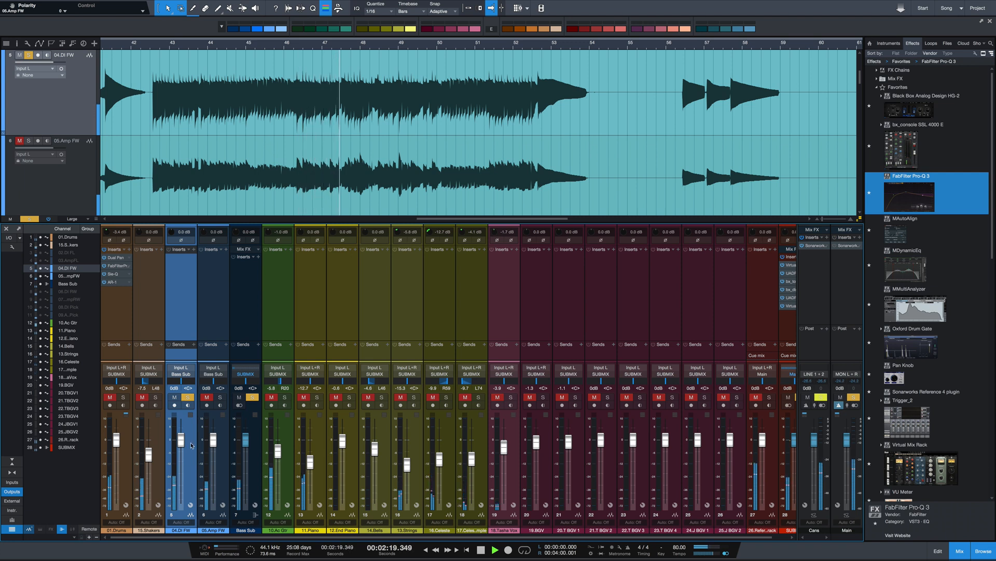
click(188, 397)
key(space)
Solo the 05.Amp FW bass track instead and listen to it on its own.
click(221, 397)
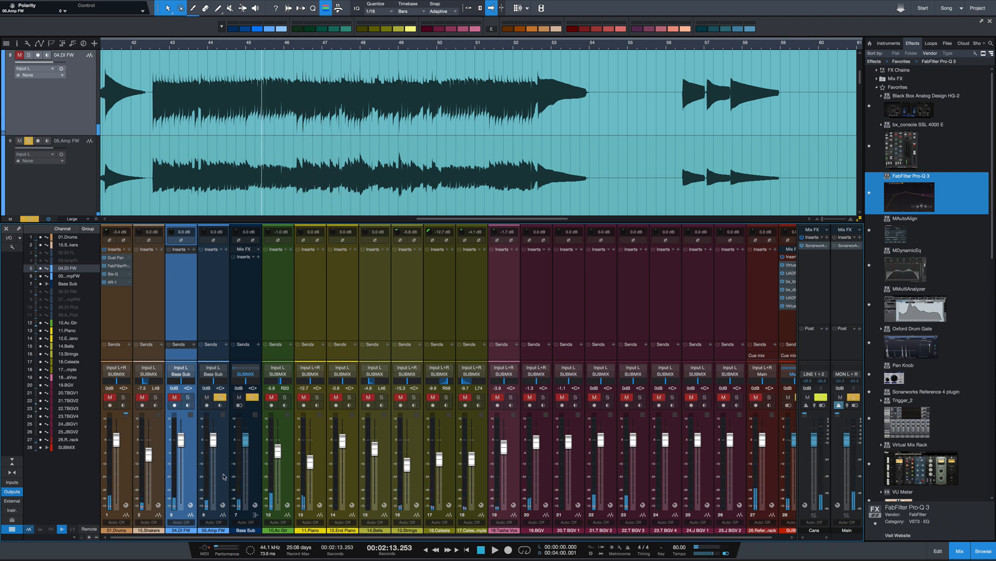
key(space)
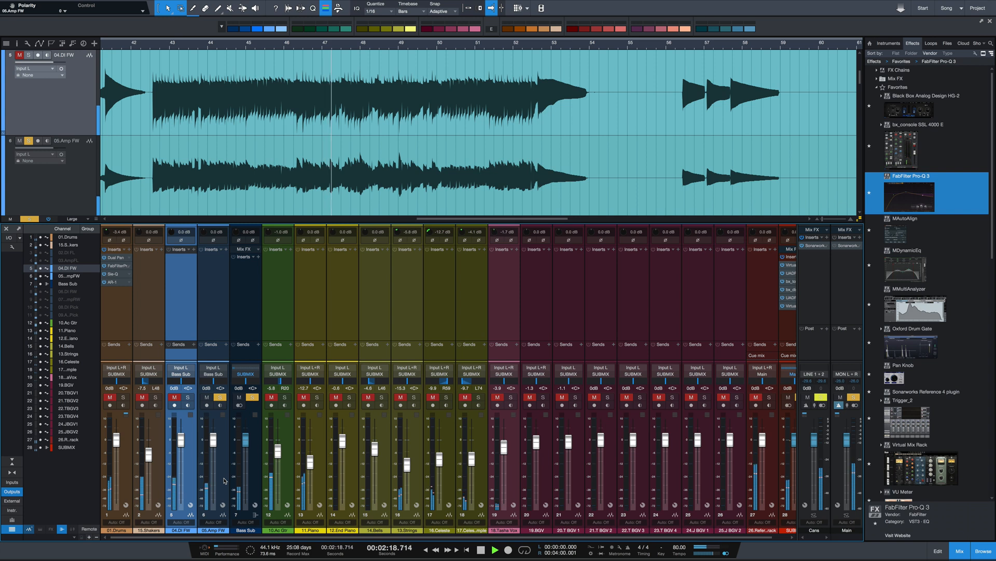
key(space)
Solo both 04.DI FW and 05.Amp FW, pull the amp fader fully down, and raise it to +0.2 dB during playback.
click(188, 398)
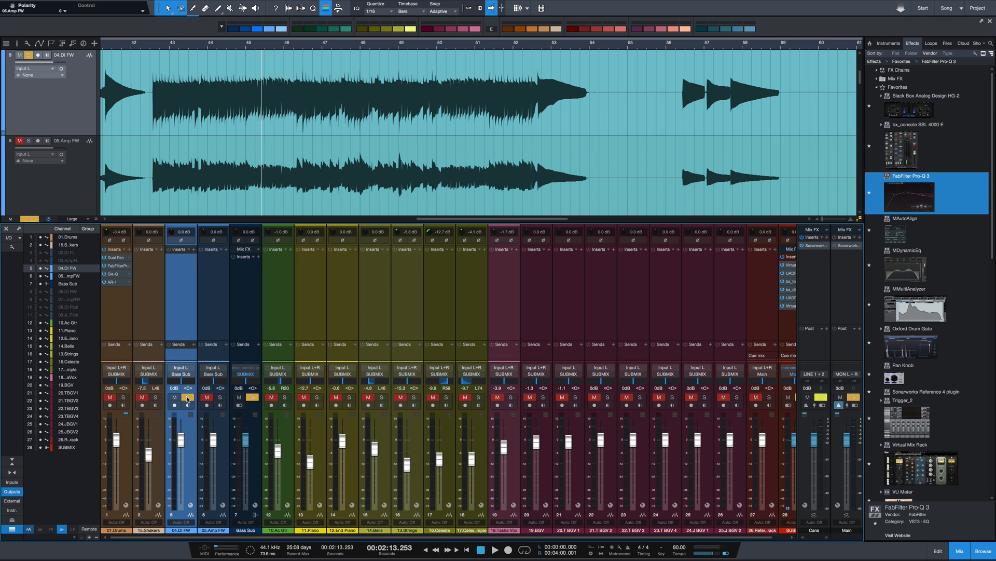
click(220, 398)
drag(213, 440, 213, 502)
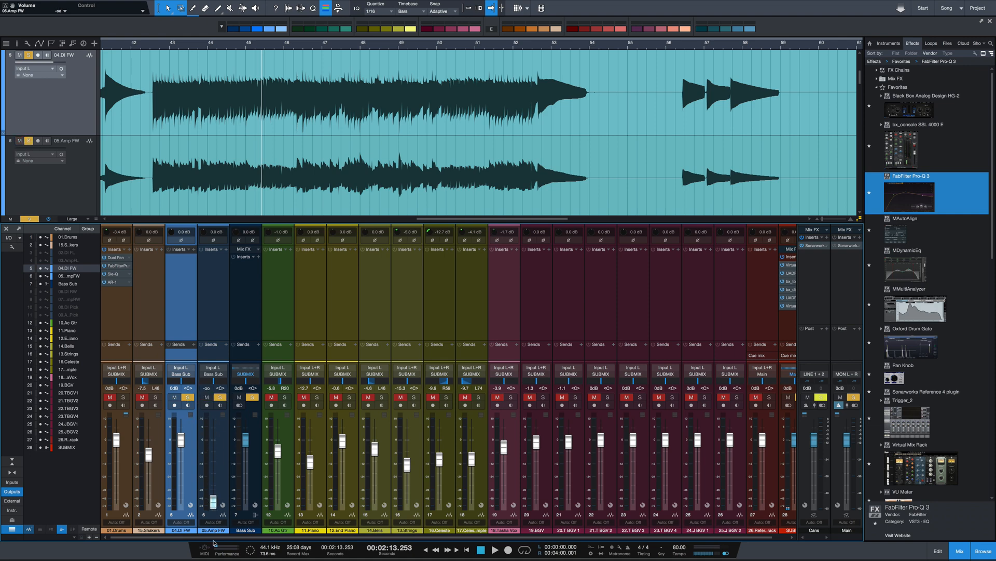
click(220, 470)
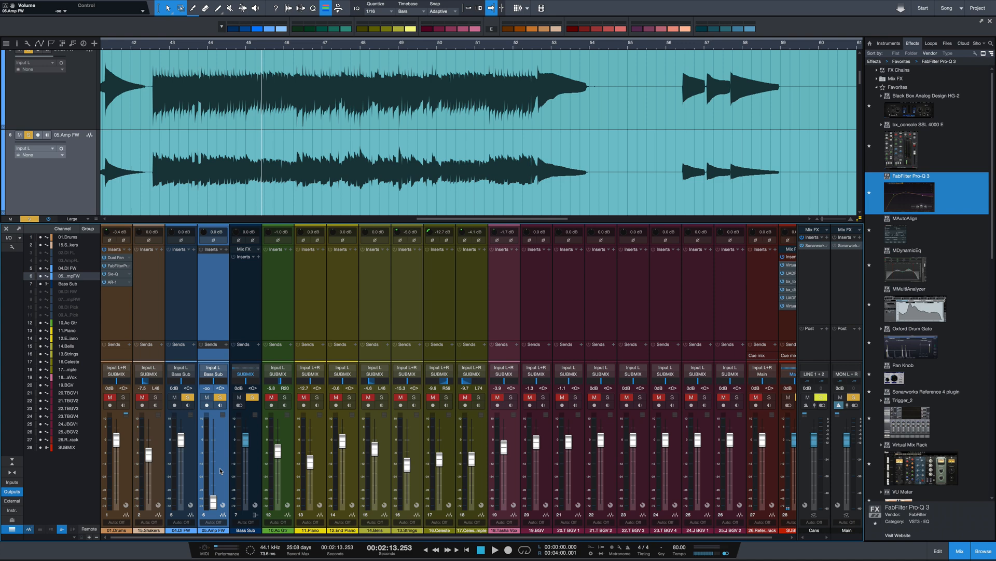
key(space)
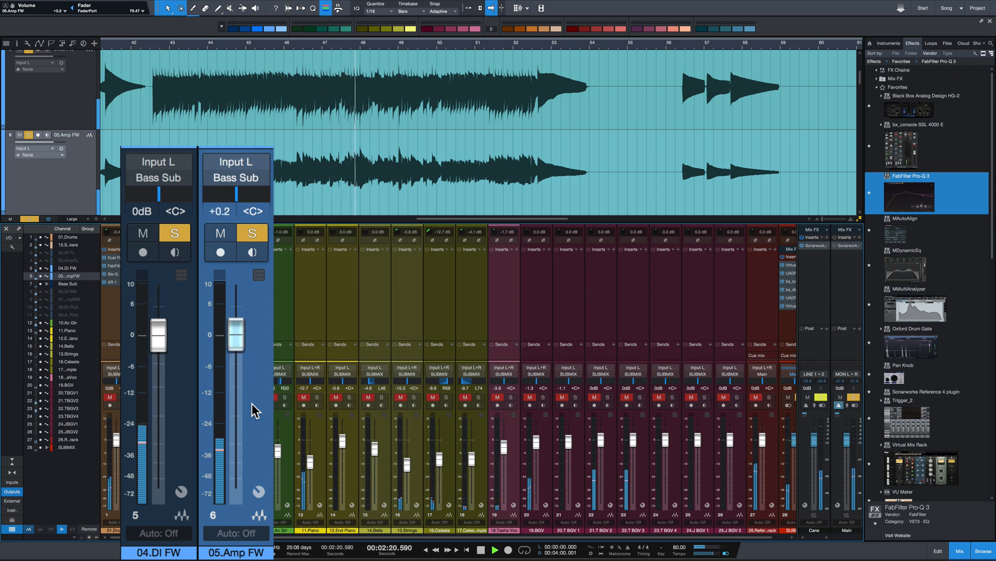
key(space)
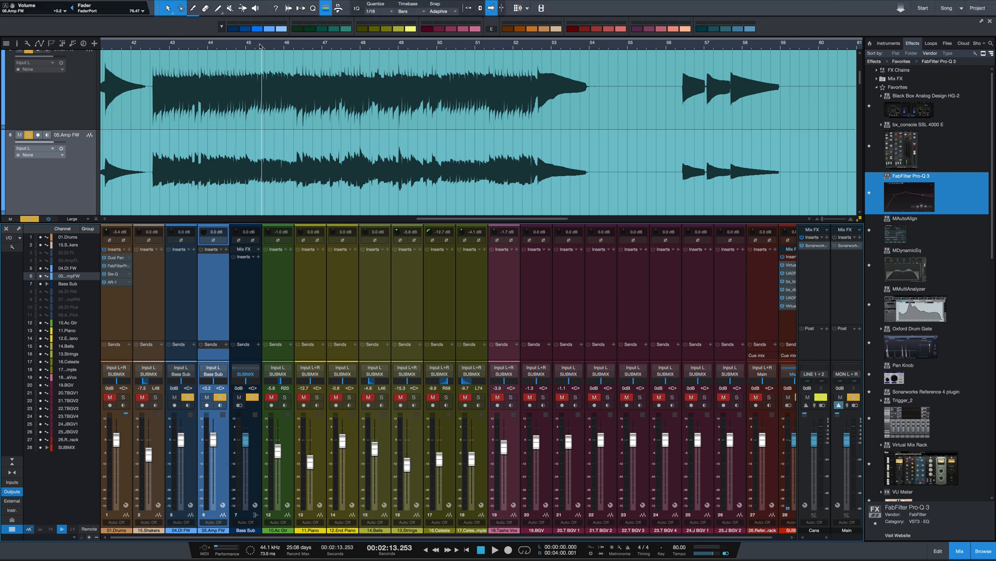
Compare the DI and amp waveforms up close and audition 05.Amp FW with its polarity inverted, then return it to normal.
drag(260, 46, 260, 127)
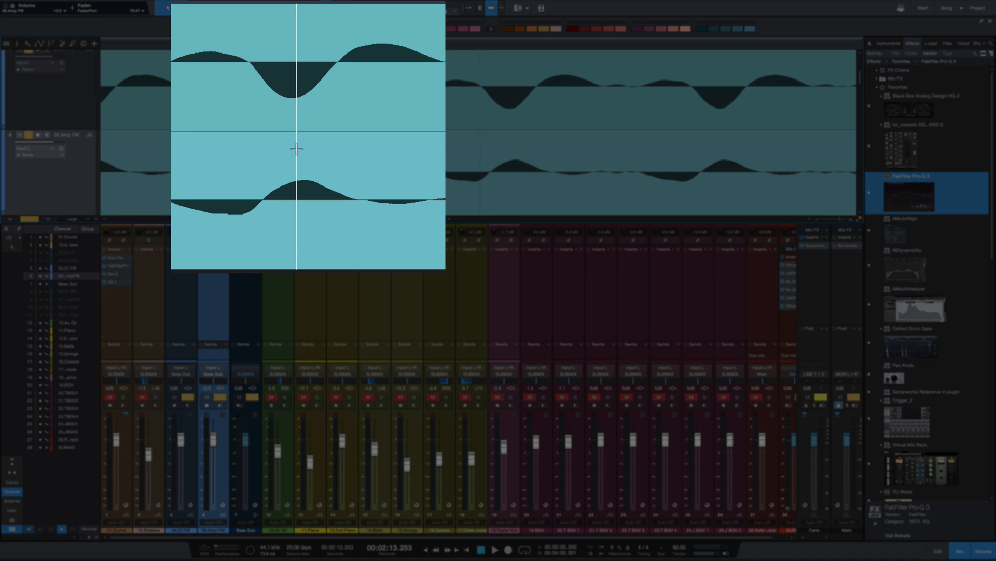
scroll(281, 151, down, 10)
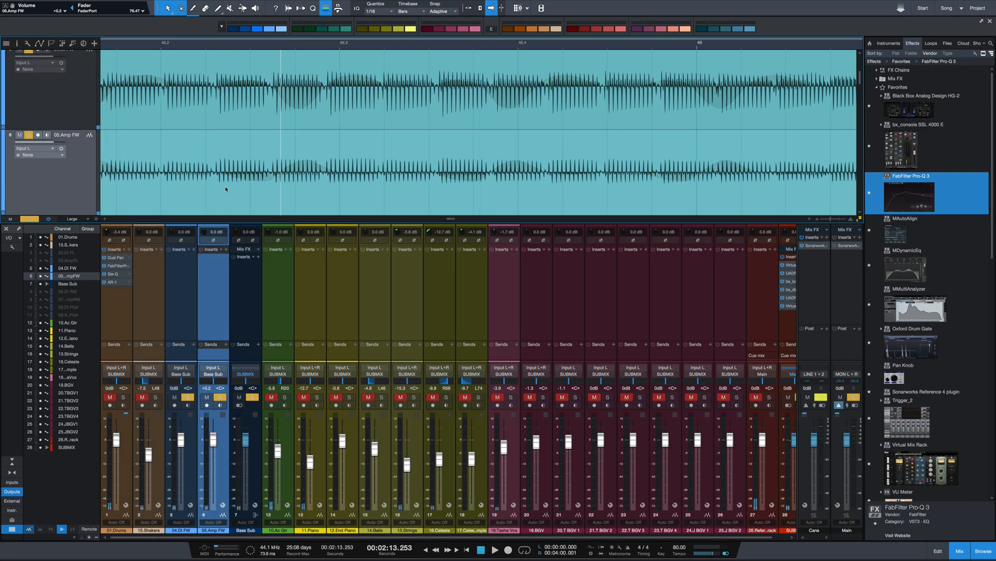
key(space)
click(212, 240)
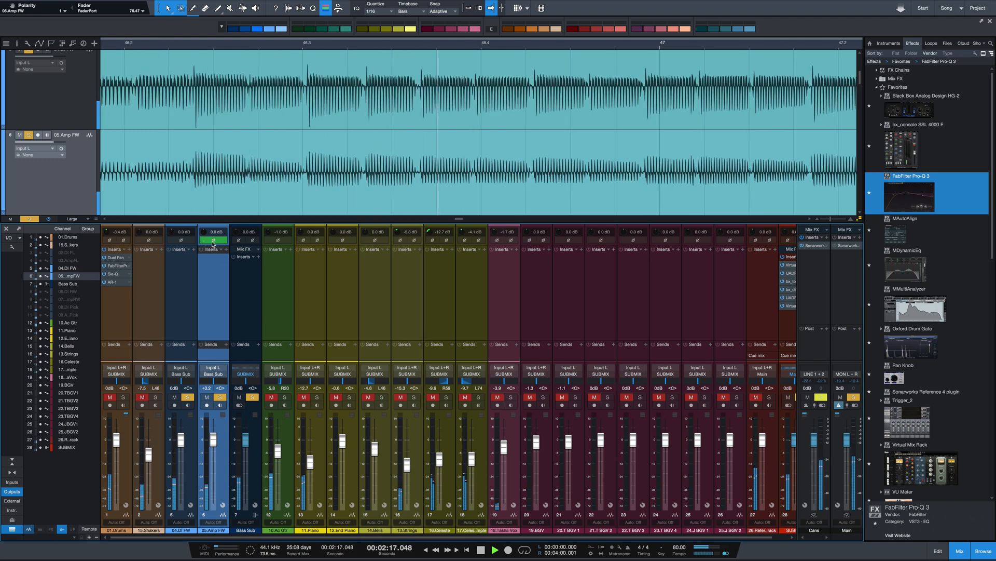
key(space)
click(213, 240)
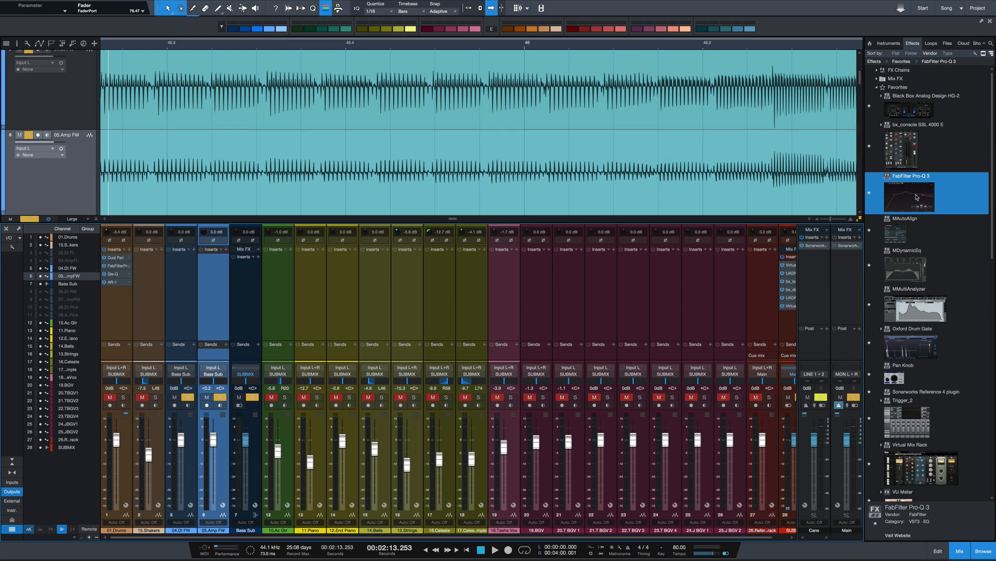
Insert FabFilter Pro-Q 3 on the 05.Amp FW channel and add a low cut band at 100 Hz.
drag(905, 195, 217, 287)
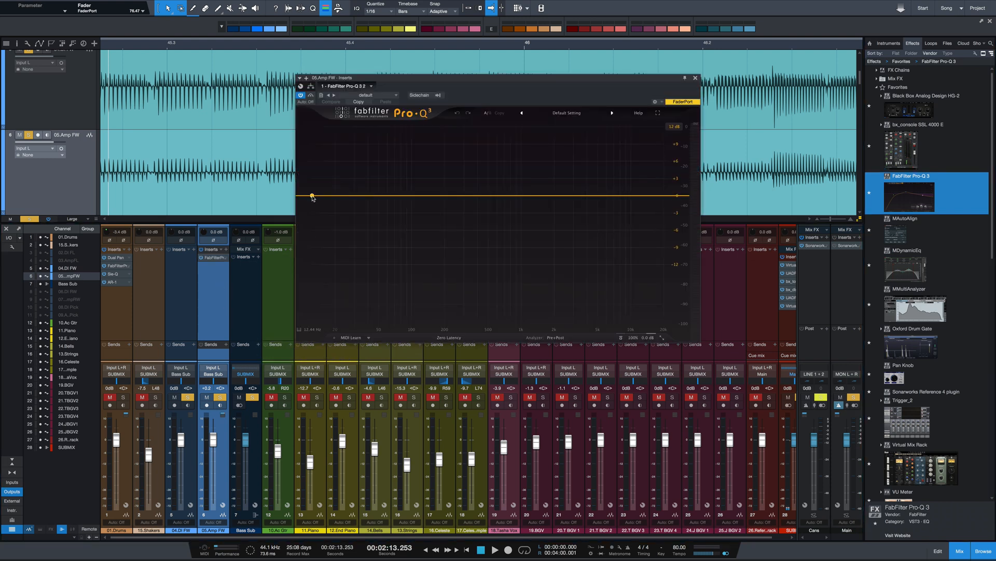
click(312, 196)
double_click(318, 172)
text(100)
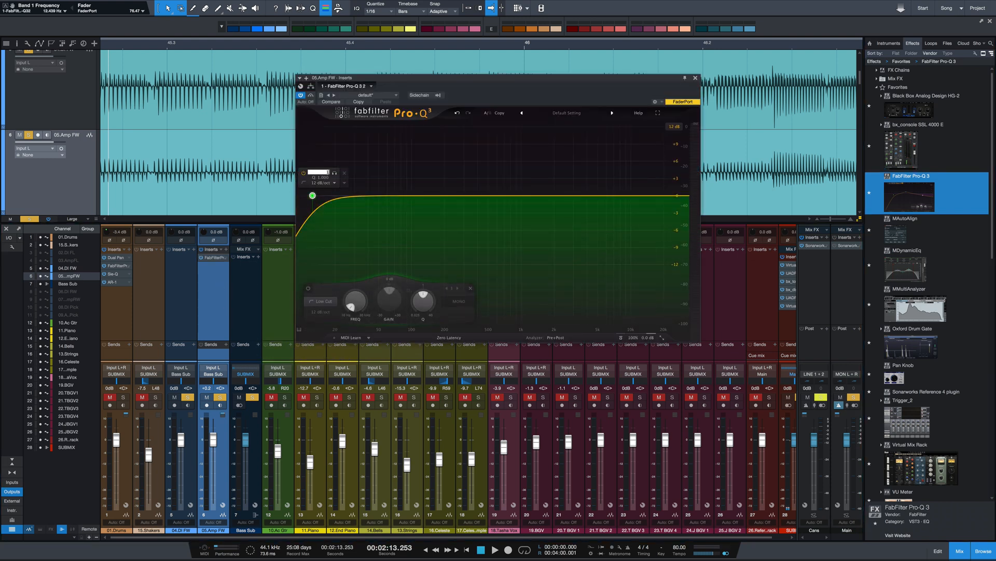
key(Return)
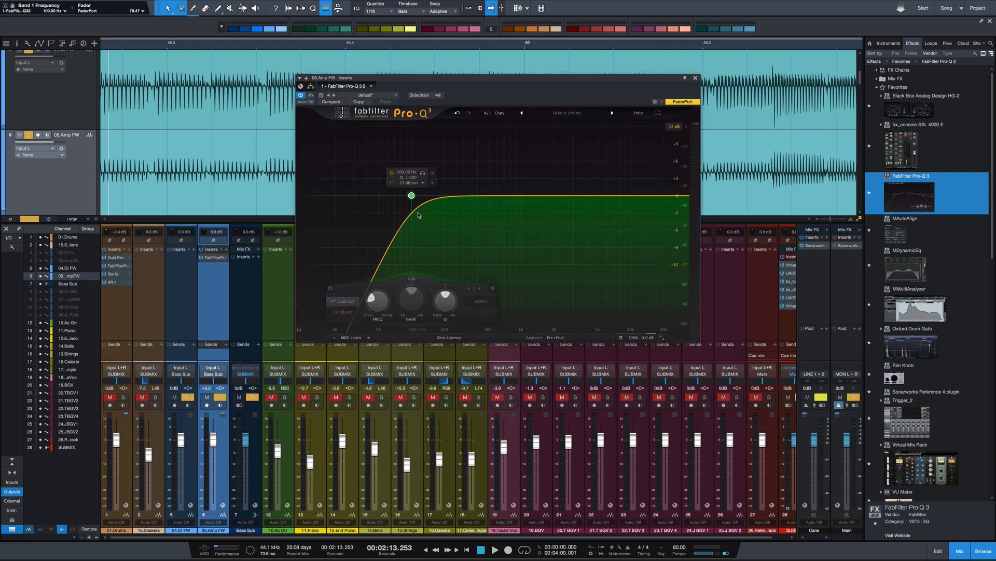
Set the low cut's slope to 36 dB/oct and the equalizer's processing mode to Natural Phase, then close it.
click(410, 182)
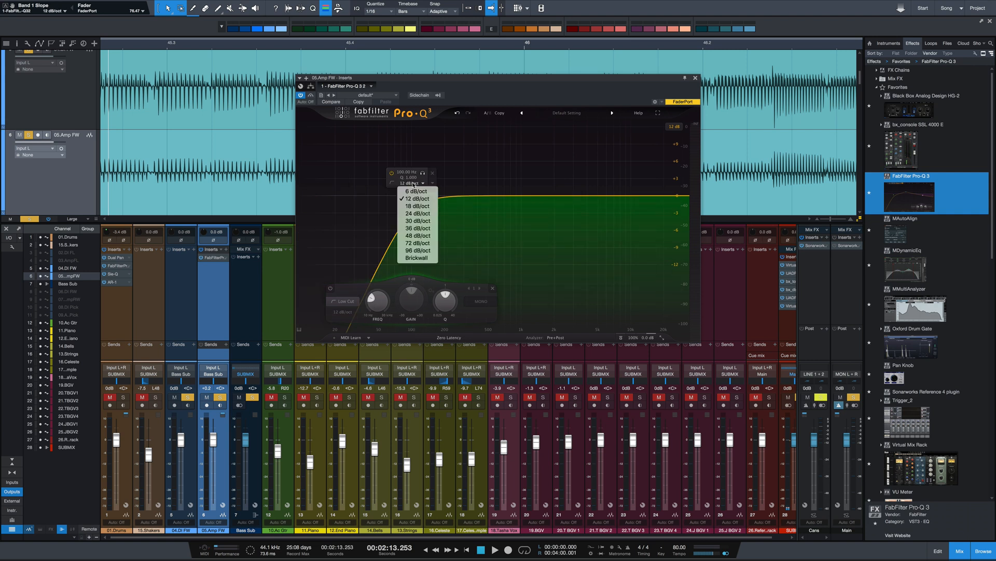
click(417, 228)
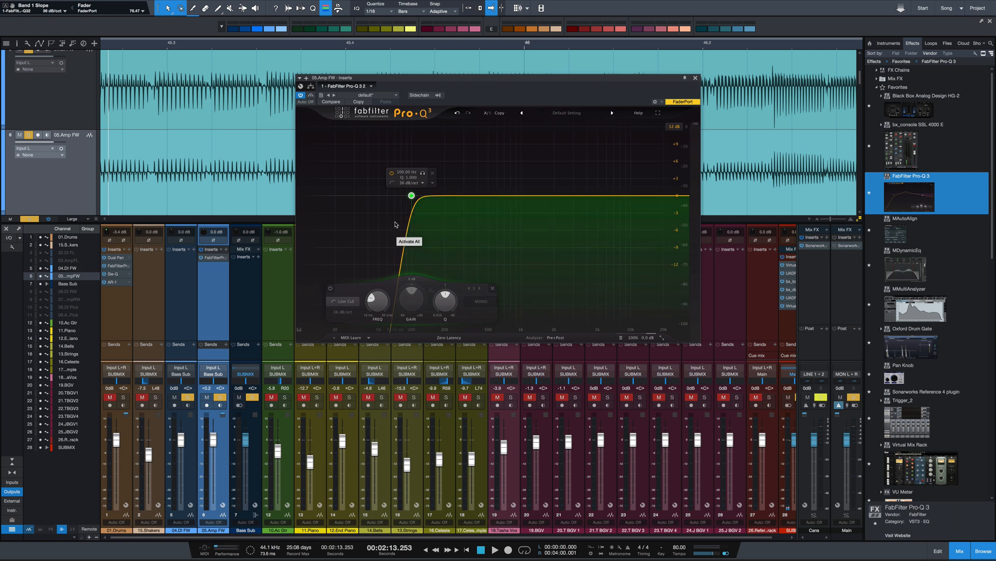
click(442, 339)
click(441, 357)
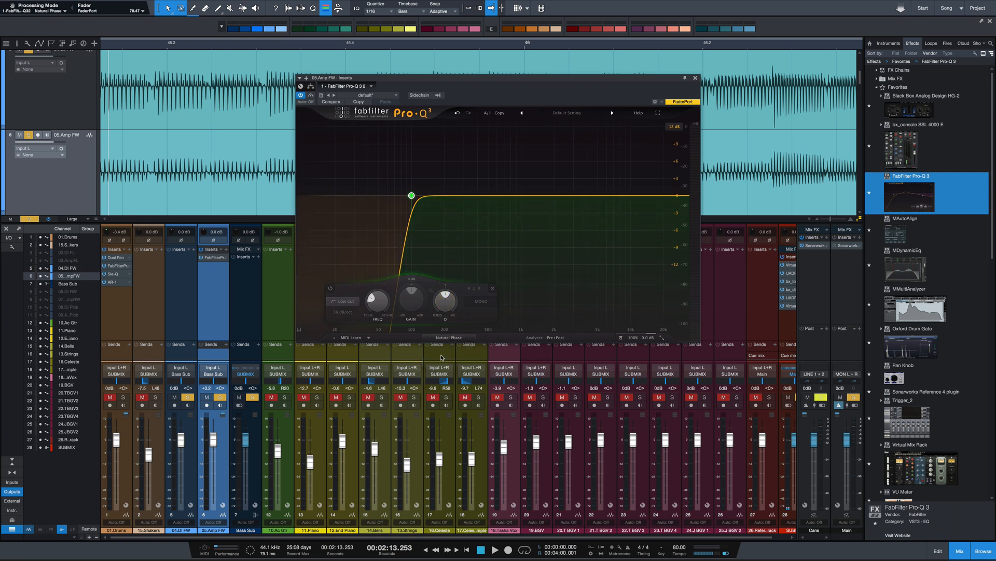
click(443, 338)
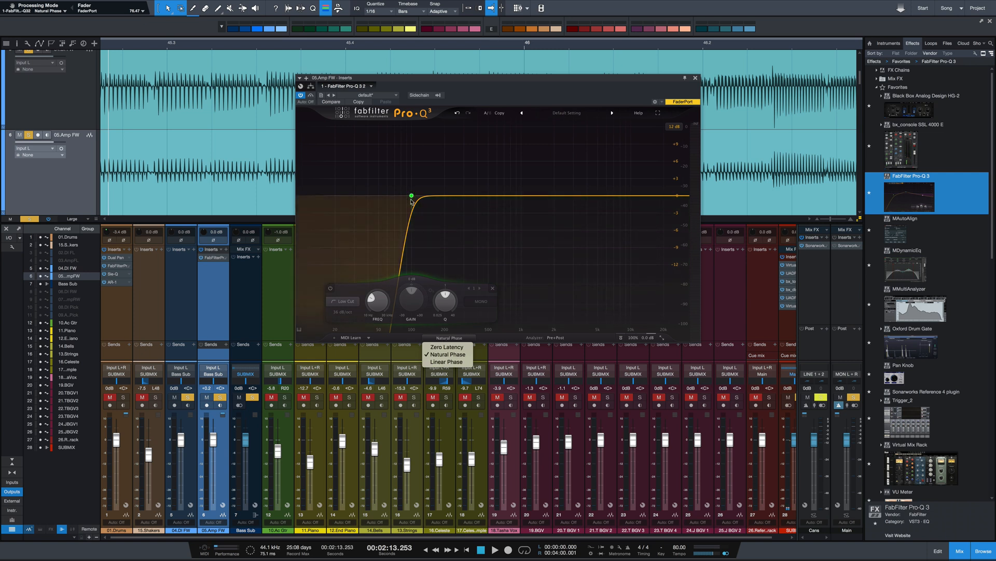
click(447, 354)
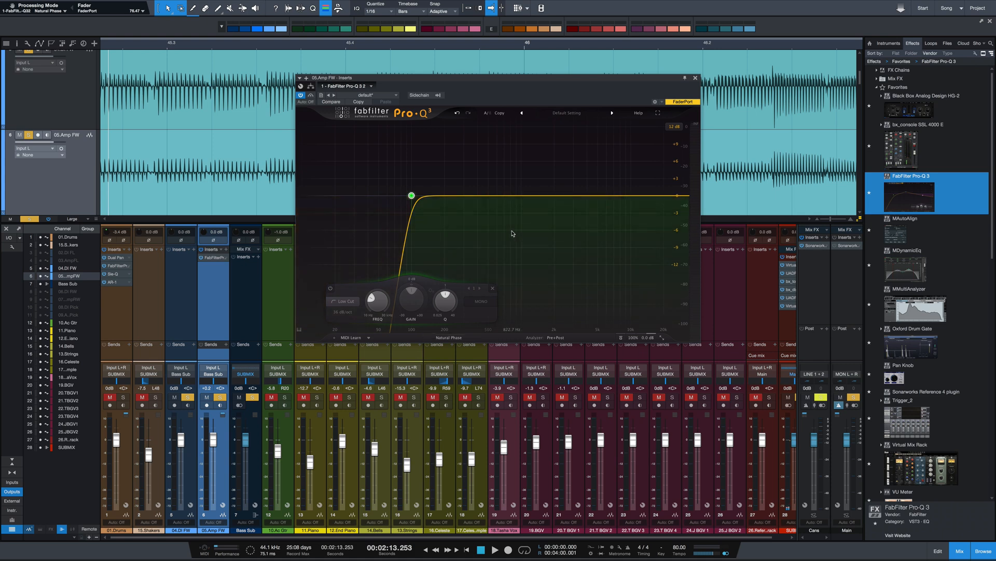
key(Escape)
Copy the Pro-Q 3 from 05.Amp FW to 04.DI FW and change its band shape to High Cut.
drag(210, 258, 180, 266)
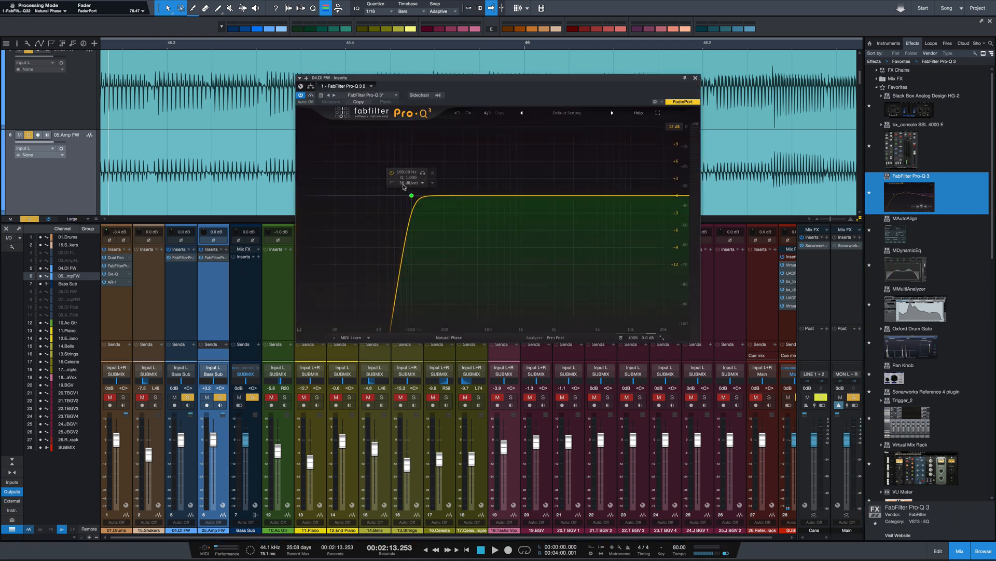
click(393, 184)
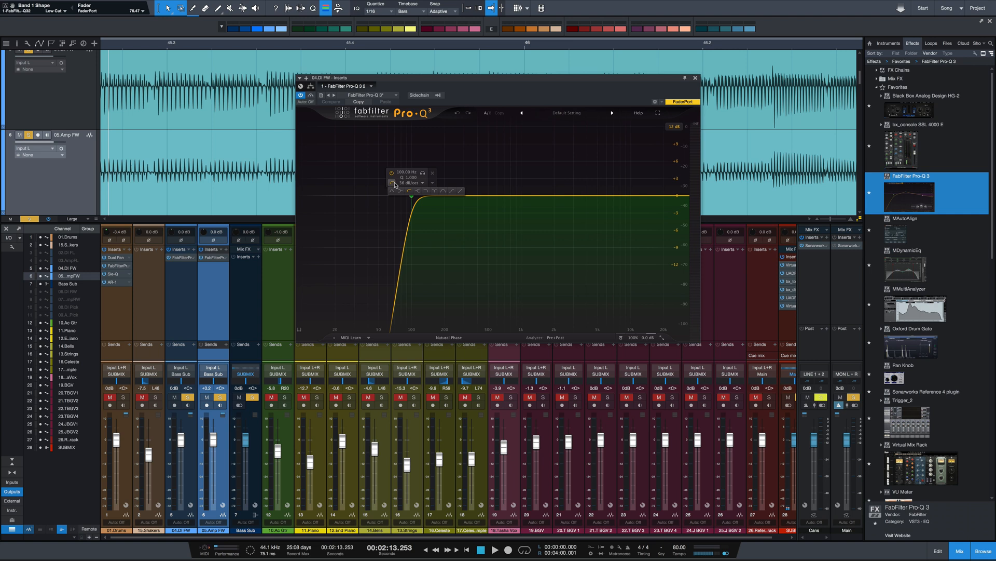
click(426, 191)
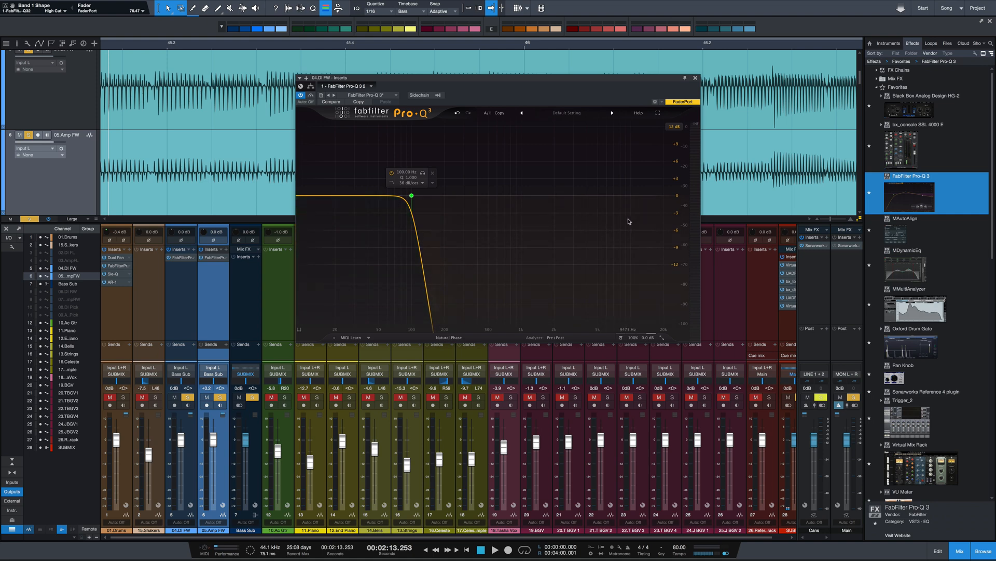
Show the DI and amp equalizers side by side, check their spectra during playback, and close both.
click(214, 258)
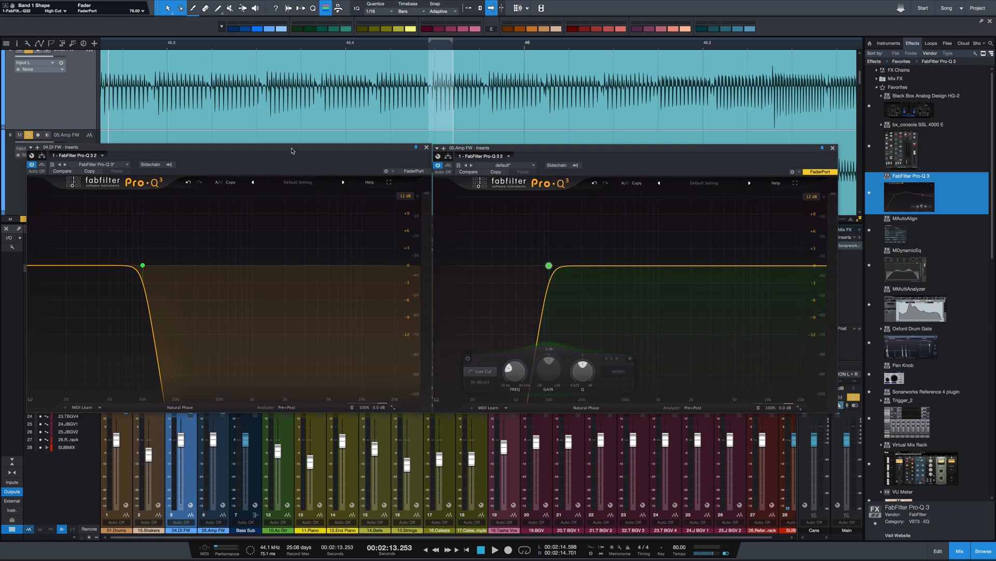
key(space)
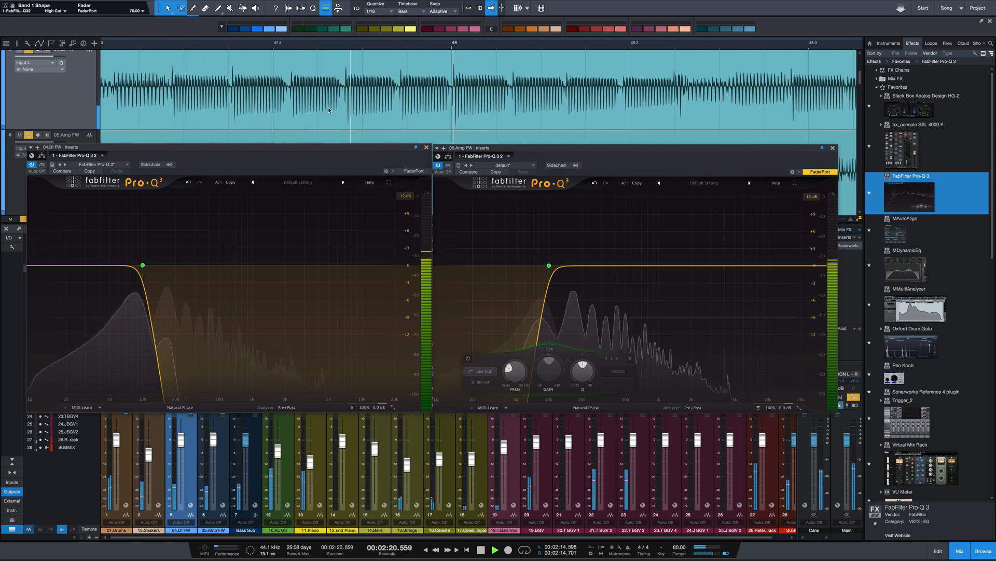
key(space)
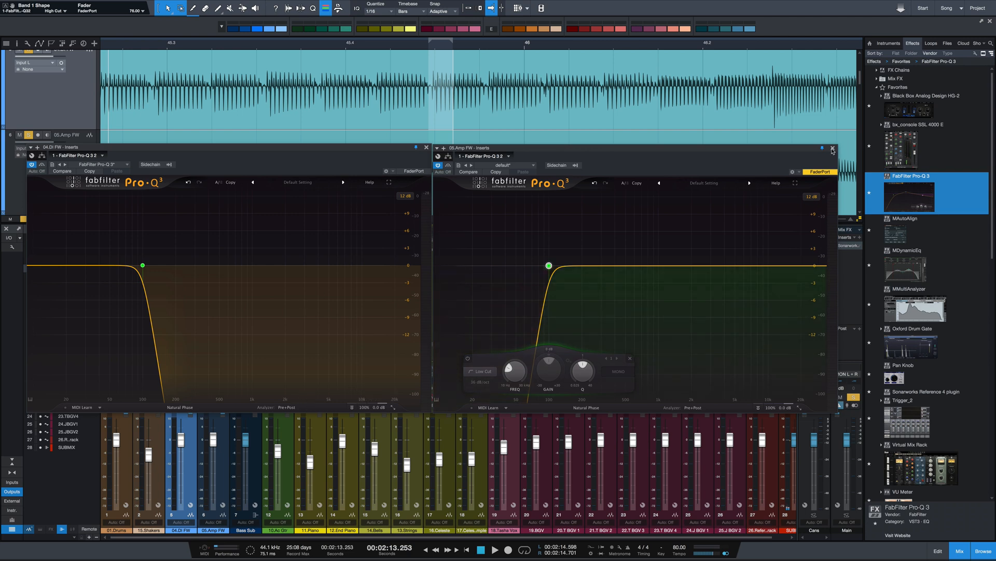
click(833, 148)
click(426, 147)
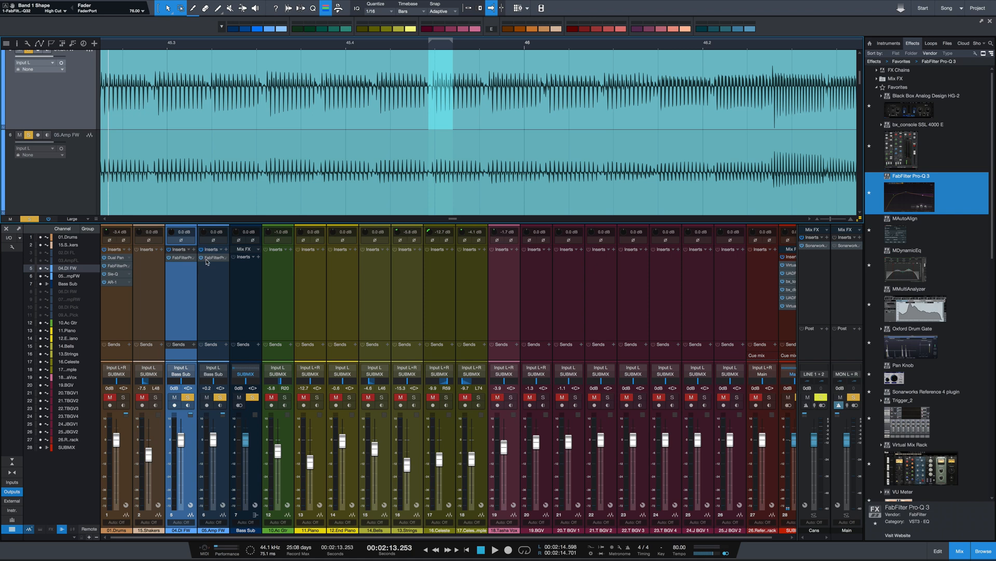
Compare playback of the filtered DI and amp tracks with the polarity of 05.Amp FW inverted and with it normal.
click(214, 240)
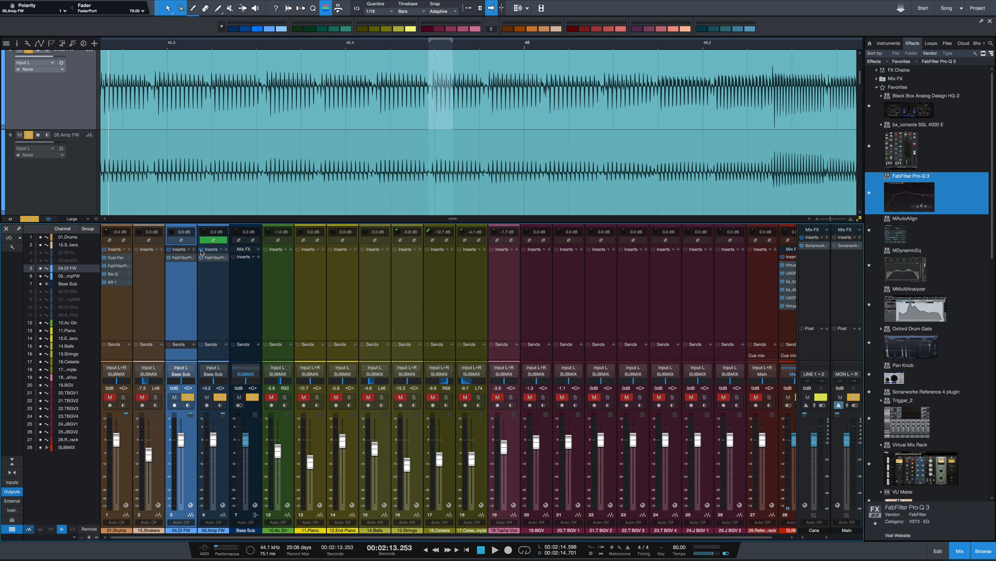
key(space)
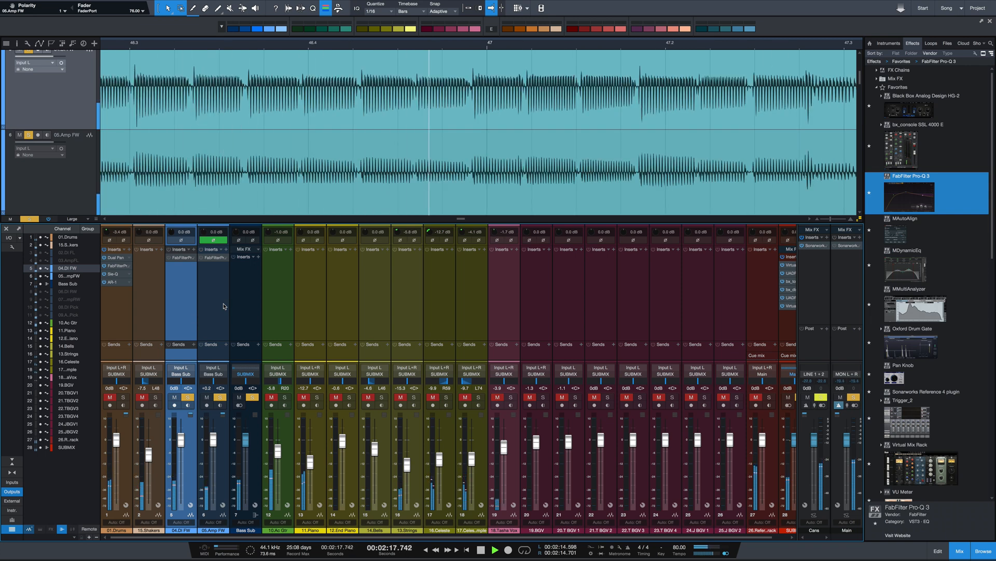
key(space)
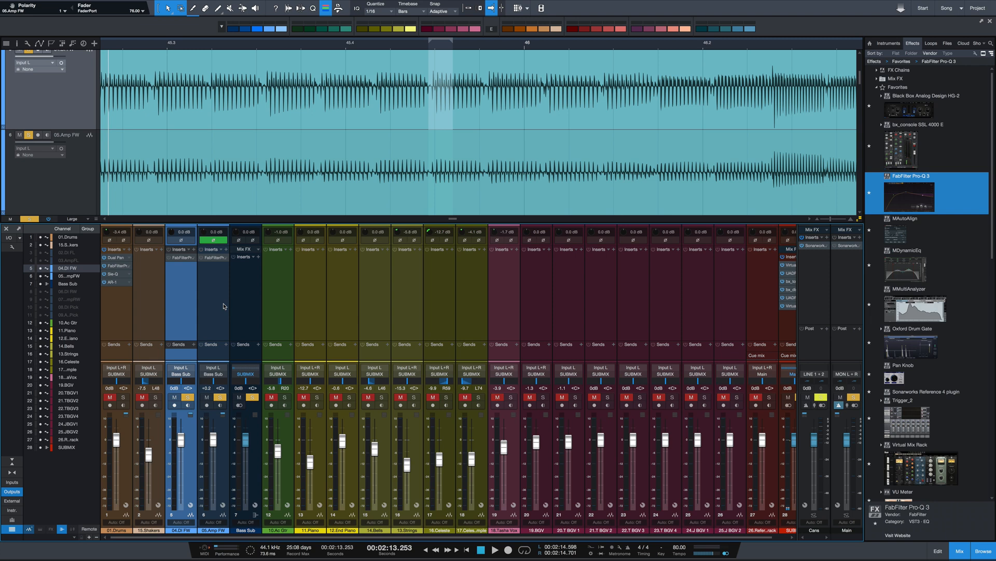
key(space)
shift+click(223, 306)
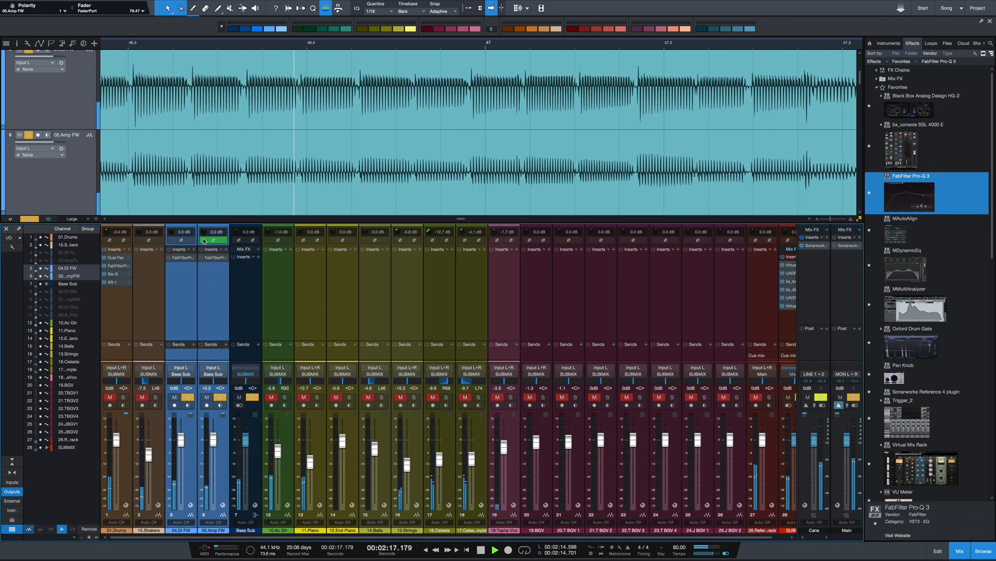
key(space)
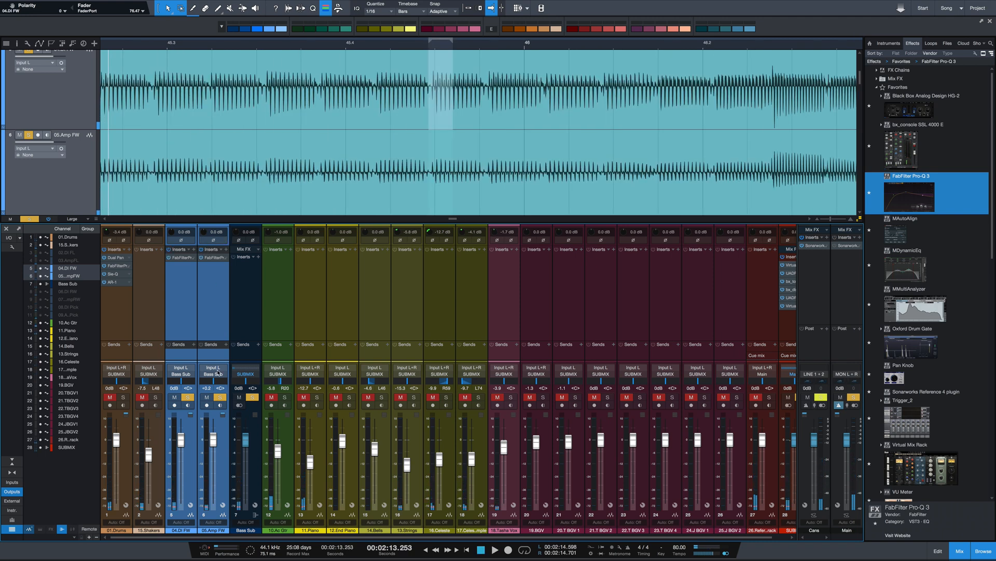
key(space)
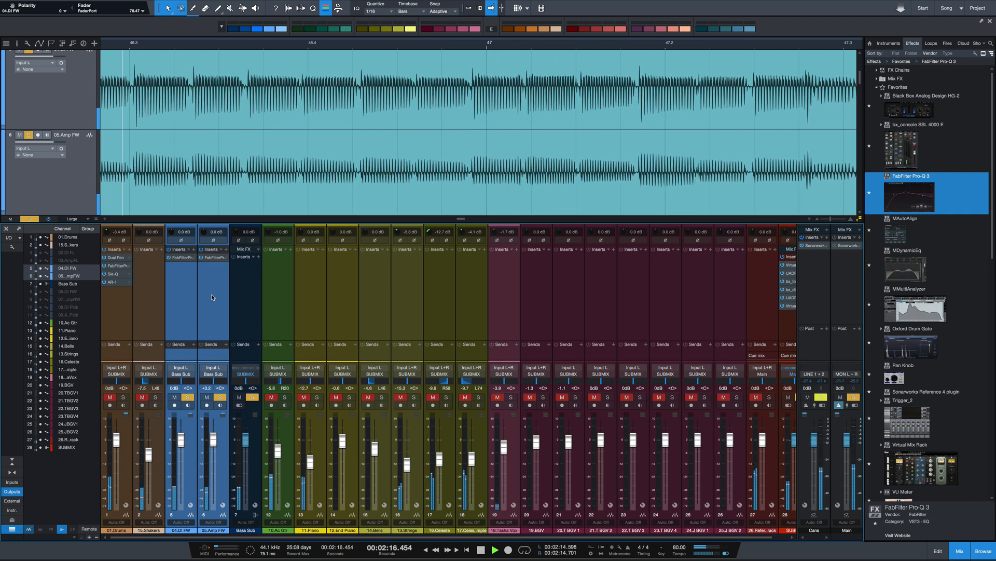
key(space)
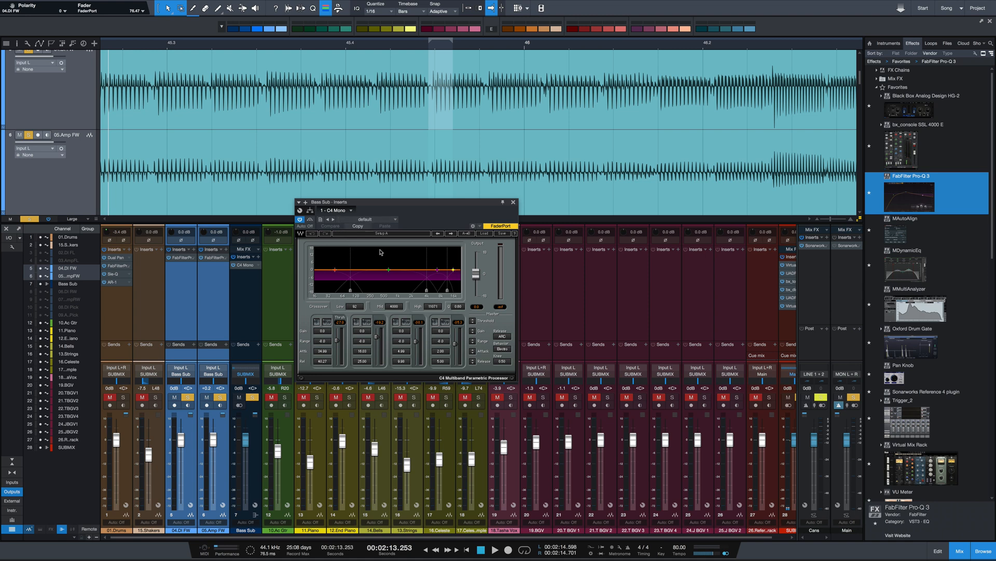
Bypass bands 3 and 4 of the C4 Mono multiband processor on the Bass Sub channel.
click(406, 322)
click(445, 322)
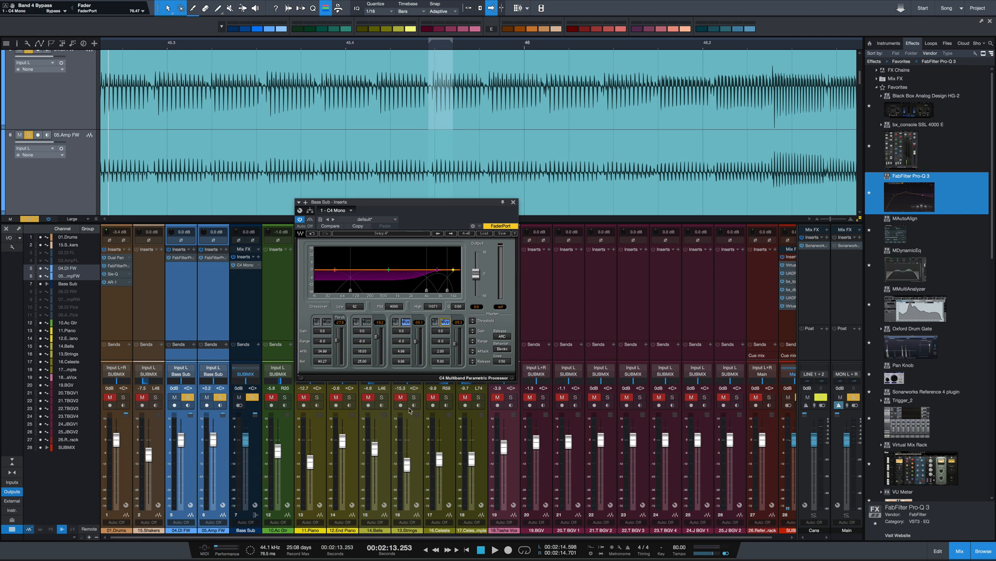
Bypass band 2 of the C4 Mono on the Bass Sub and raise the low crossover to 117 Hz.
click(366, 322)
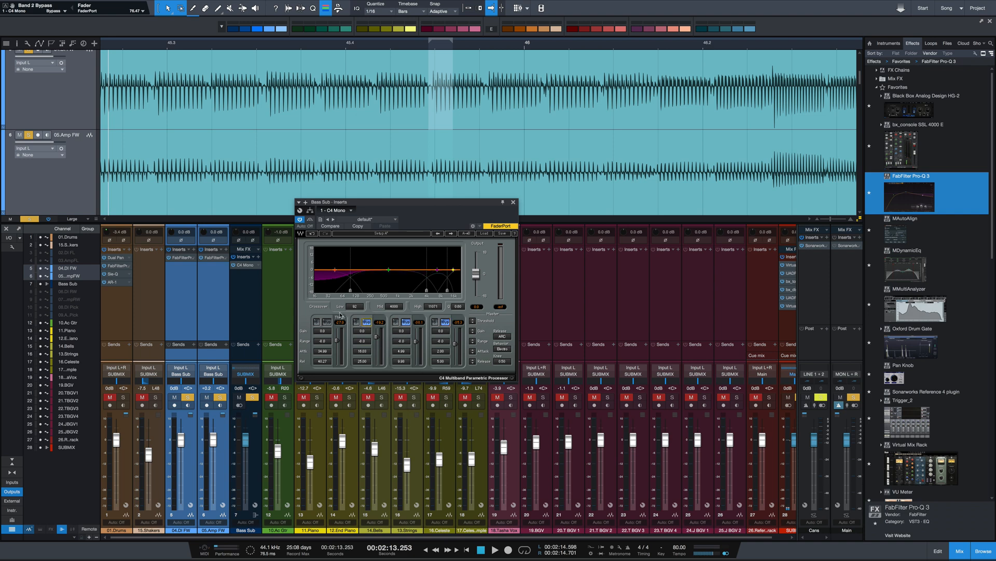
mouse_move(351, 291)
mouse_down()
mouse_move(370, 291)
mouse_move(356, 291)
mouse_up()
Lower the threshold of C4 band 1 during playback and set its make-up gain to 5.0 dB.
key(space)
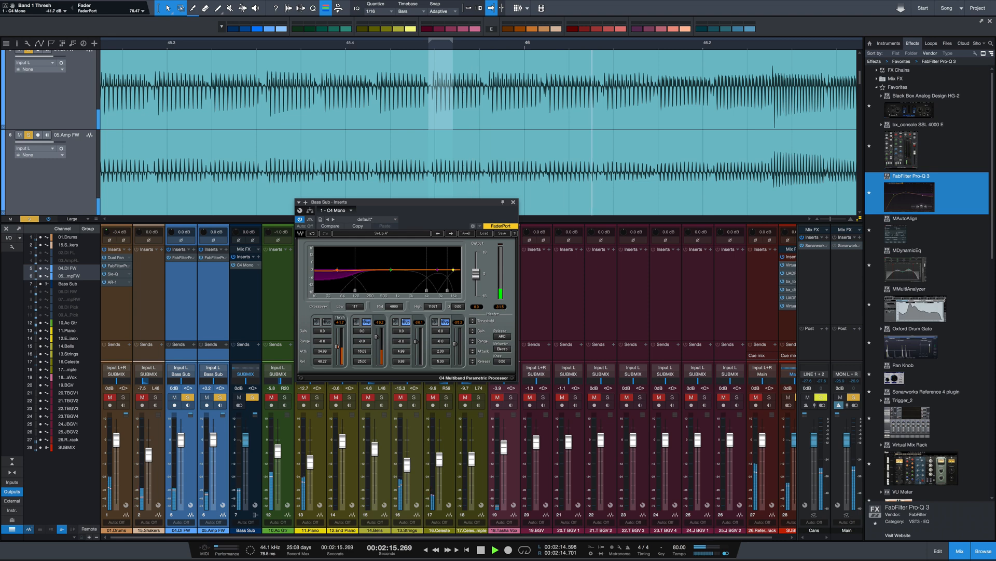
drag(338, 352, 322, 305)
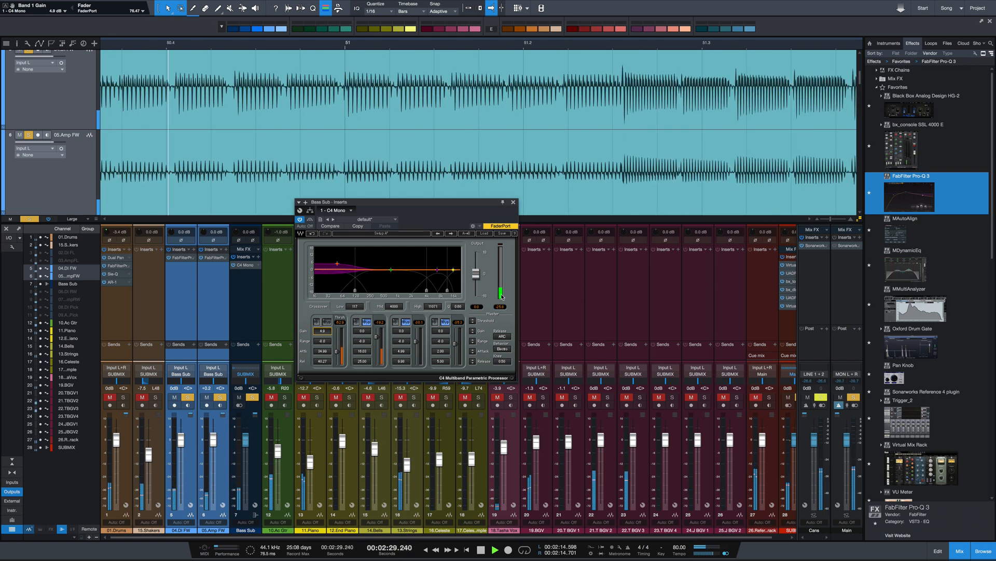
key(space)
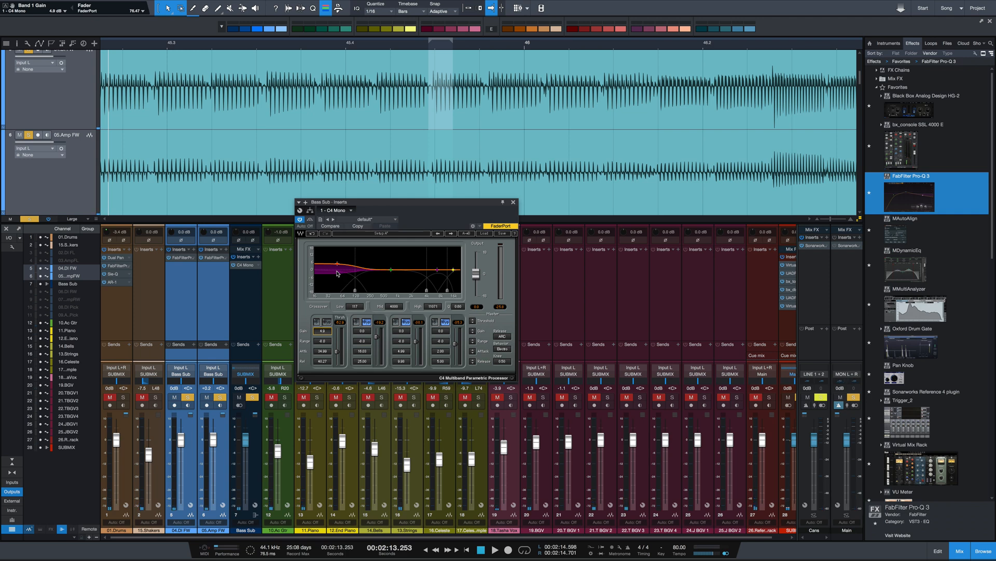
key(space)
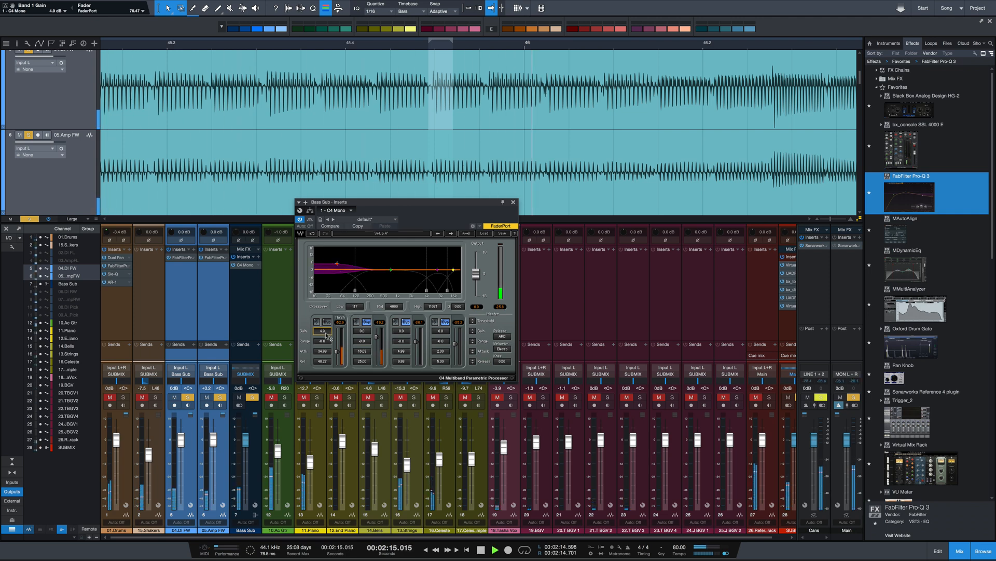
drag(326, 333, 325, 334)
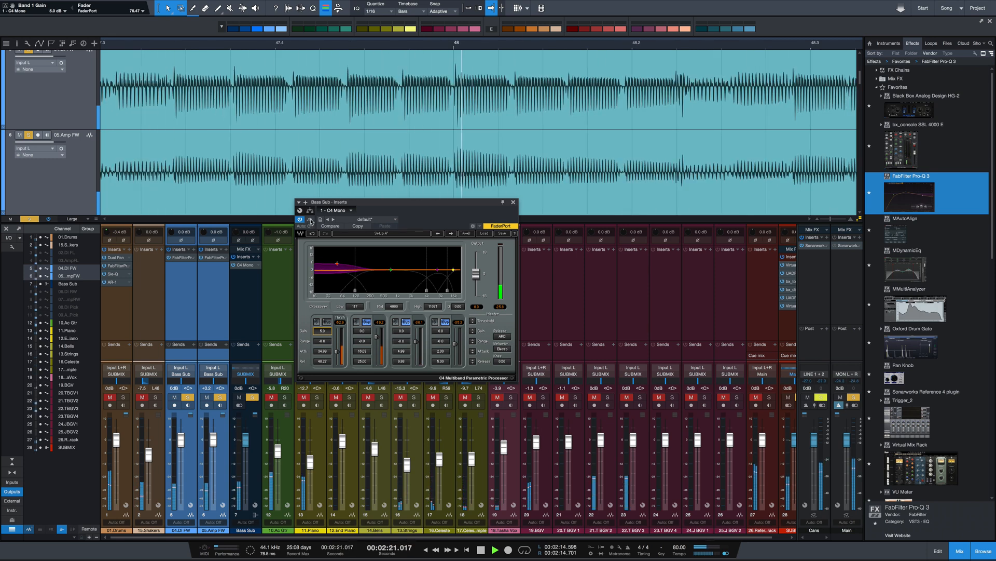
key(space)
Compare playback of the Bass Sub with the C4 Mono bypassed and with it active.
click(310, 219)
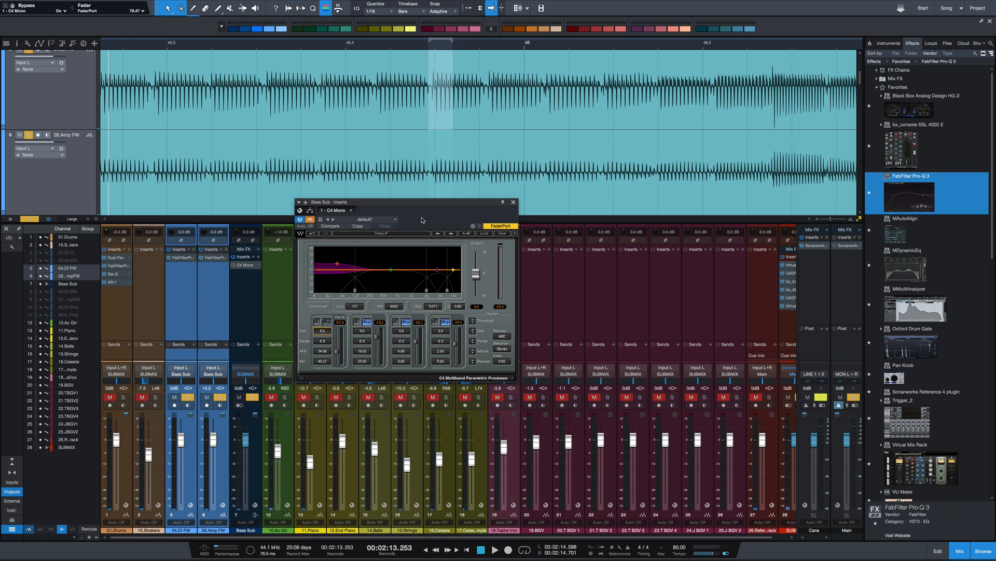
key(space)
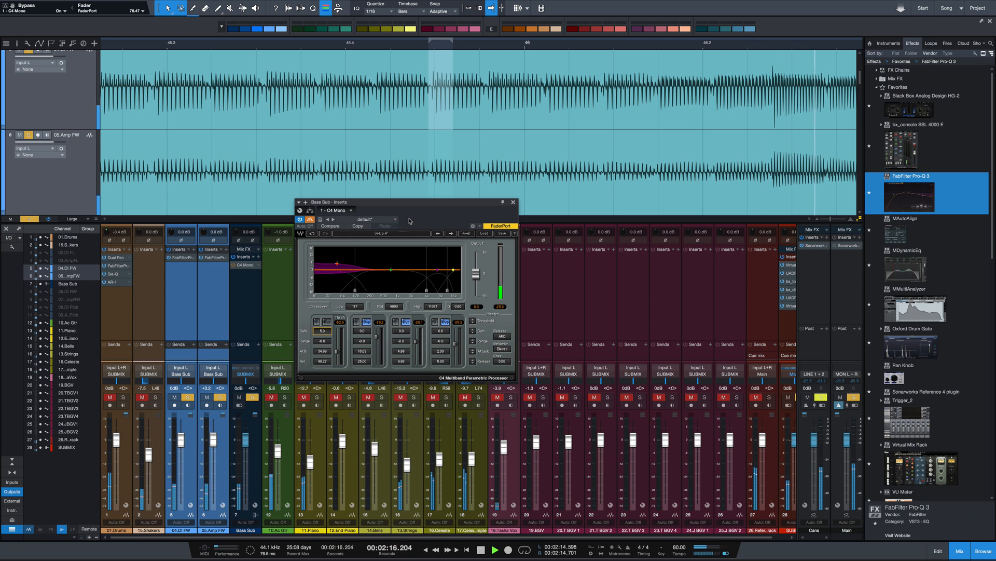
key(space)
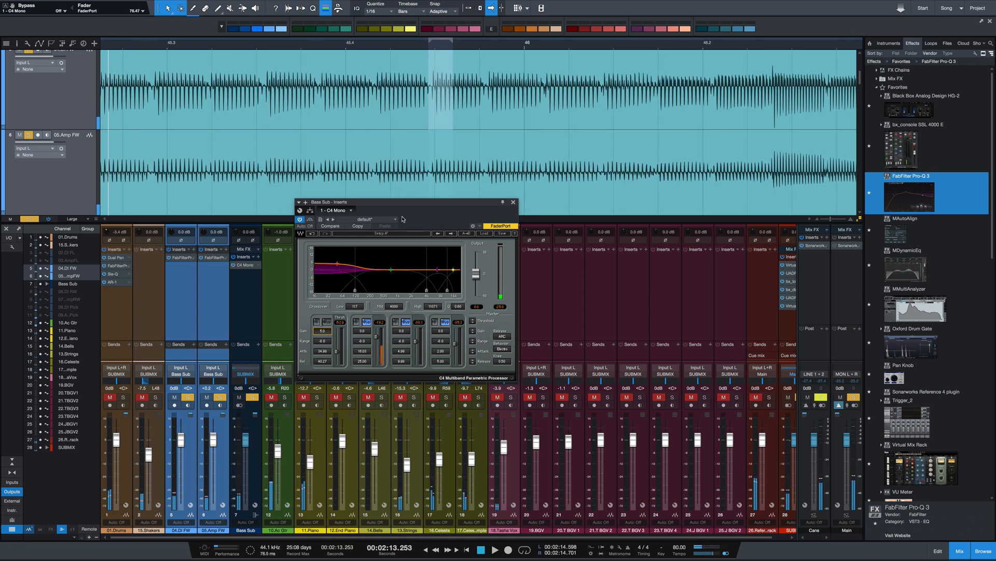
key(space)
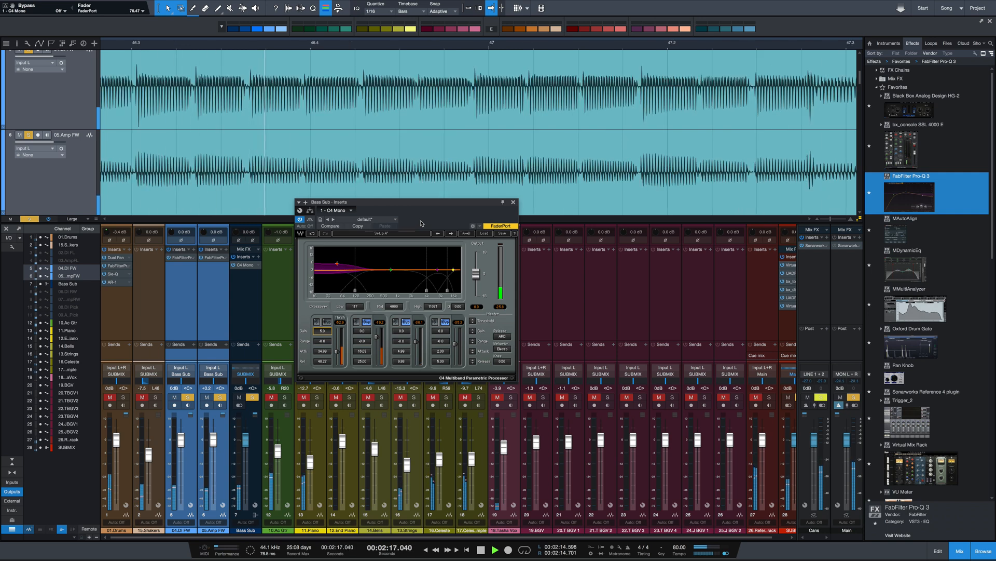
key(space)
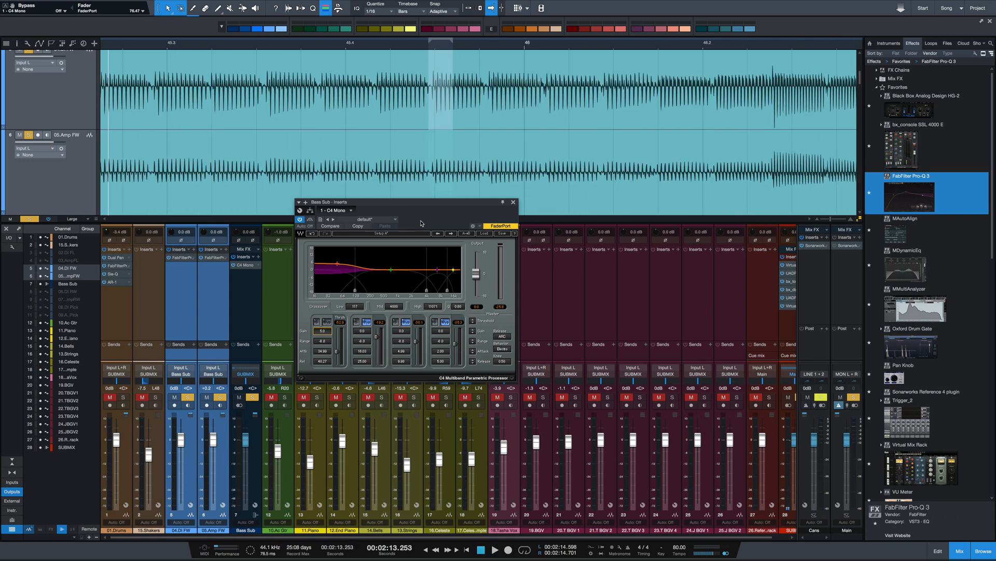